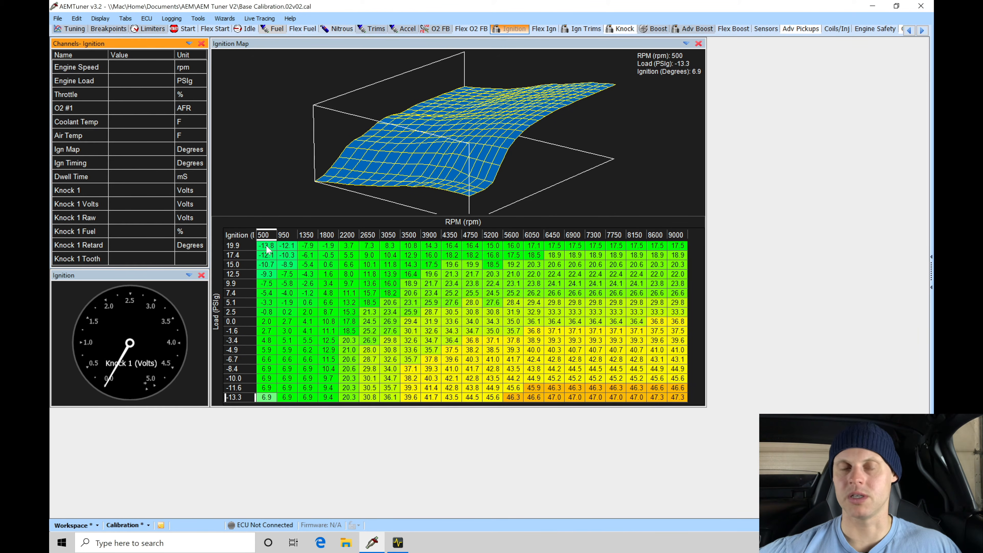
Set all ignition map cells at loads from 0.0 to 19.9 PSIg, across every RPM column, to -0.1 degrees
left_click_drag(266, 245, 678, 320)
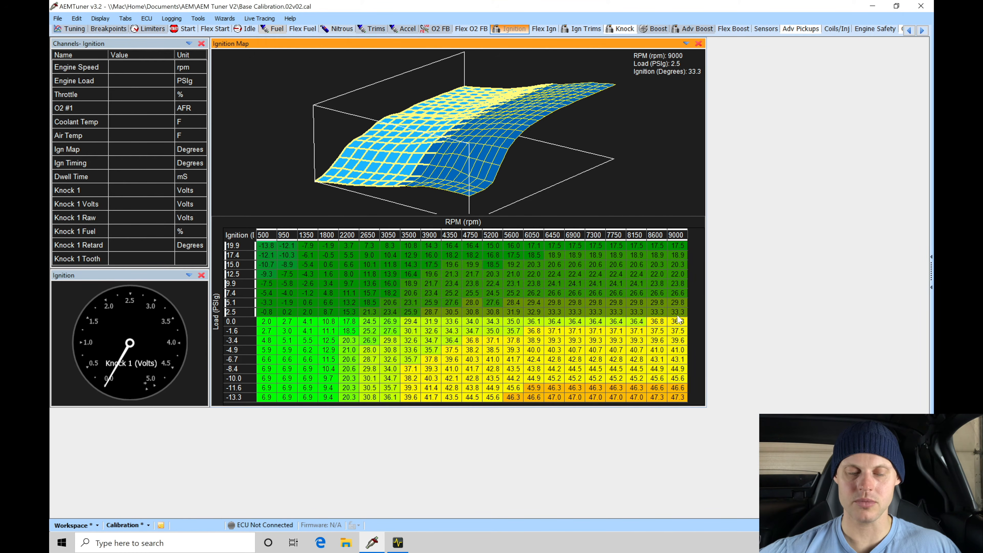
left_click_drag(266, 322, 685, 251)
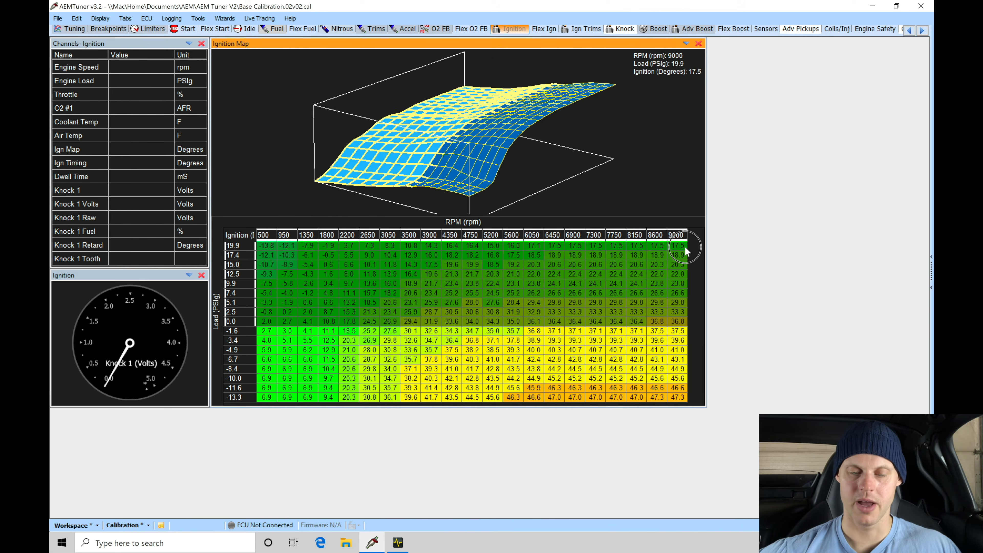
type("-0.1")
key("Return")
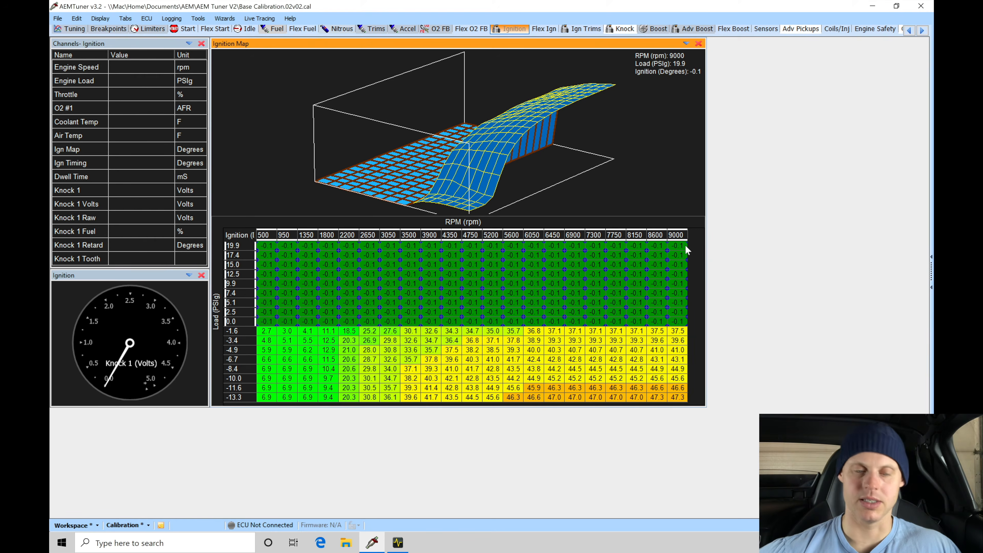
left_click(430, 302)
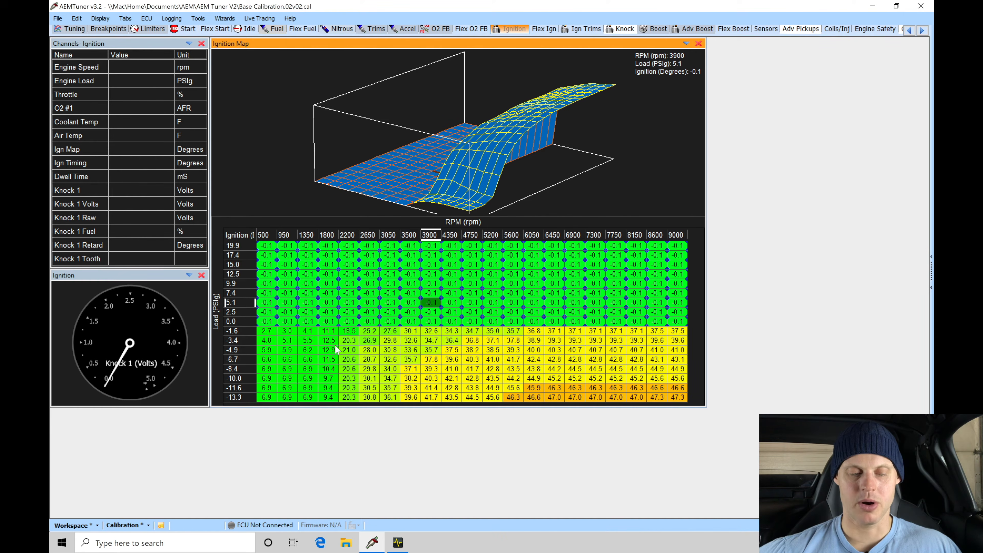
Set the ignition map cells from 1800 to 9000 rpm and -13.3 to -1.6 PSIg to 15 degrees
left_click_drag(331, 336, 684, 403)
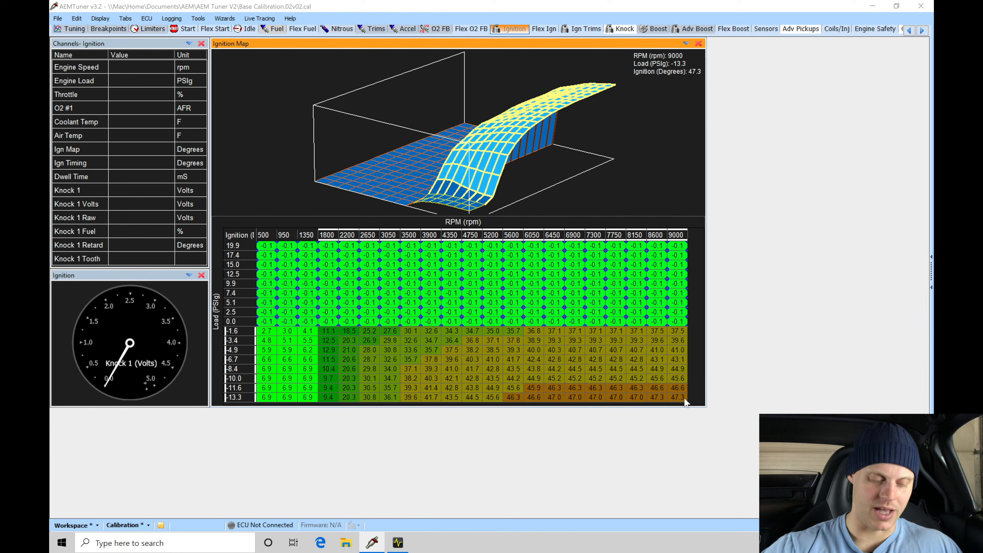
key("equal")
type("15")
key("Return")
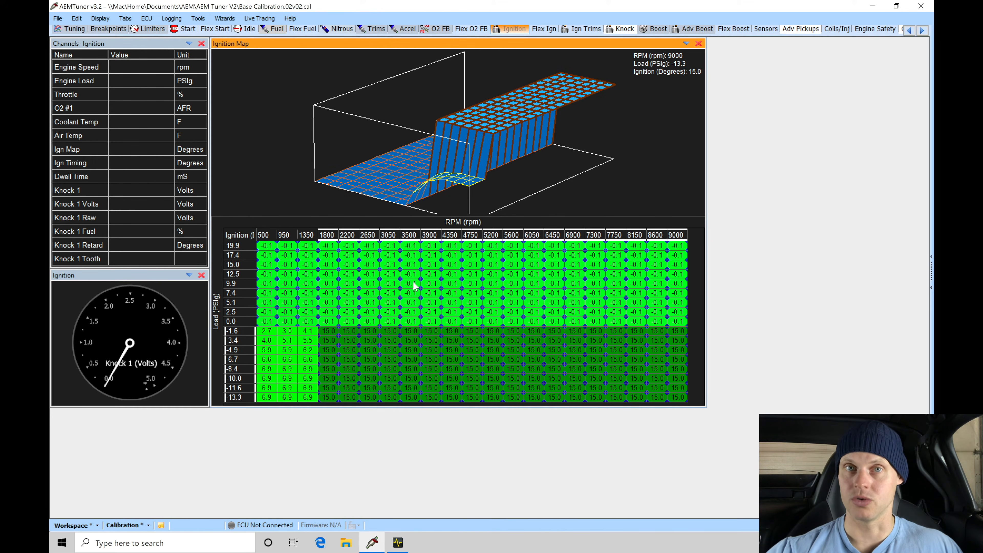
left_click(399, 291)
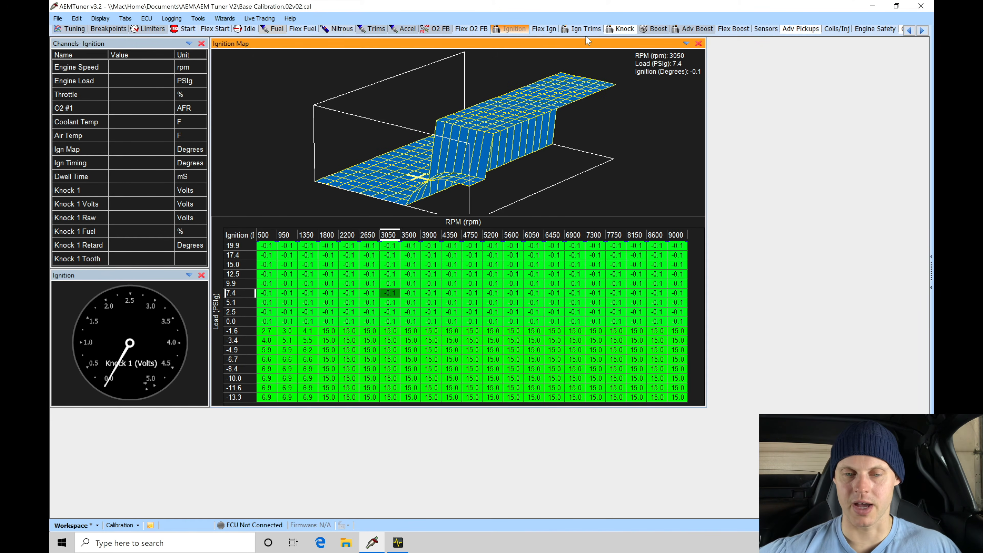
Open the ignition trims and set the air temperature ignition trim at 140 F to -1 degree
left_click(549, 30)
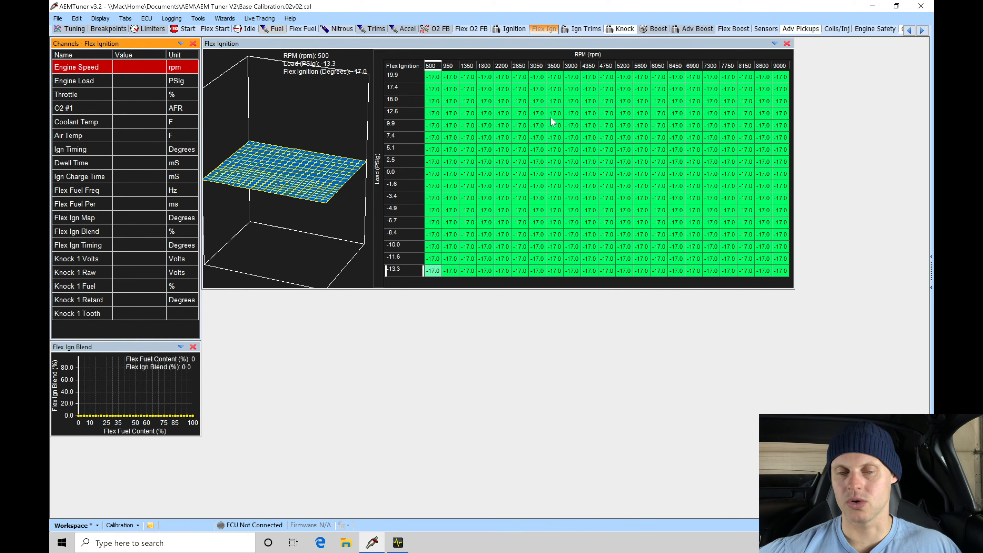
left_click(595, 29)
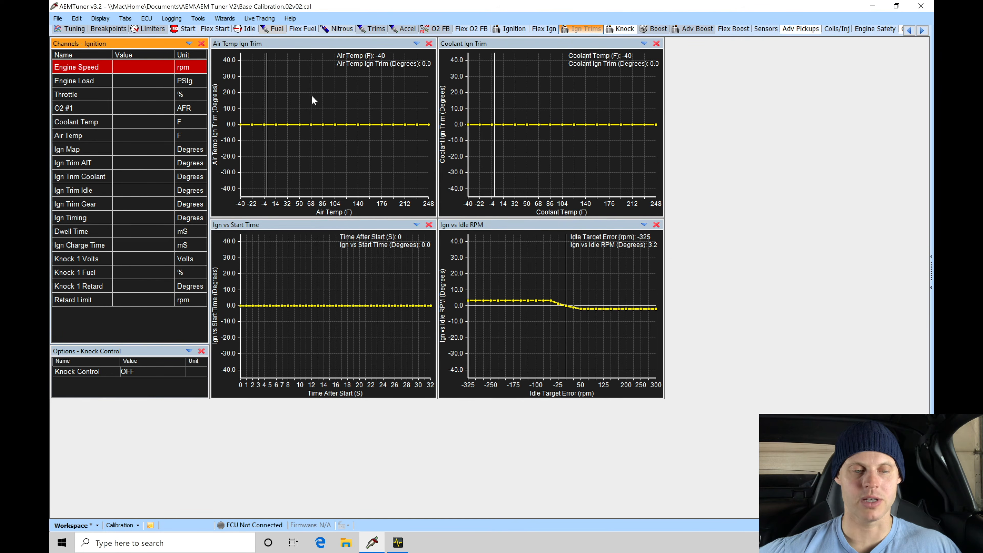
left_click(359, 124)
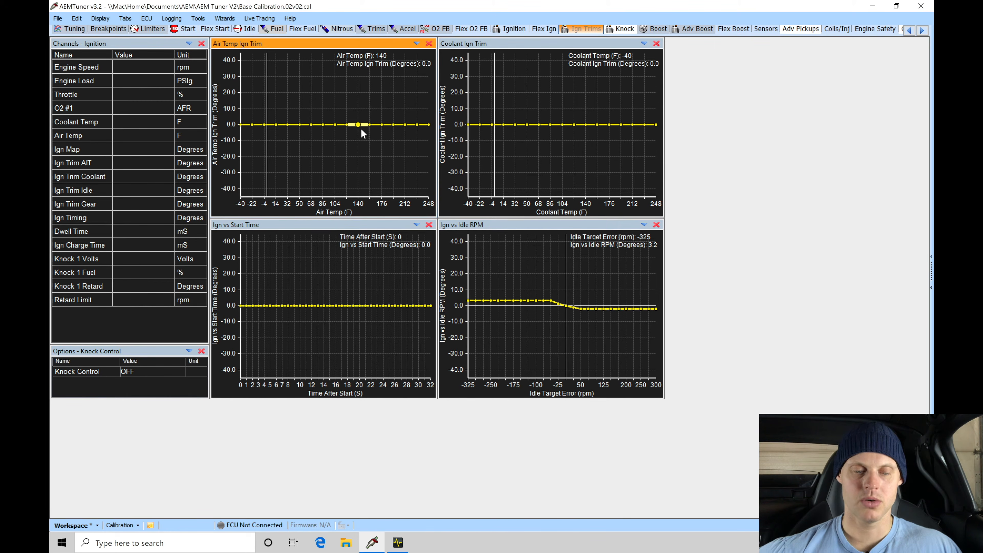
key("equal")
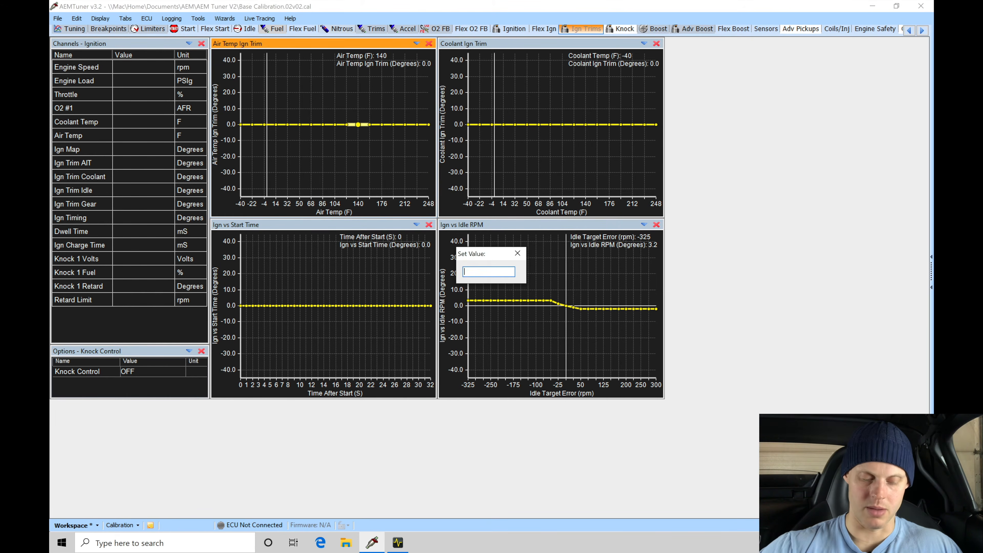
type("-1")
key("Return")
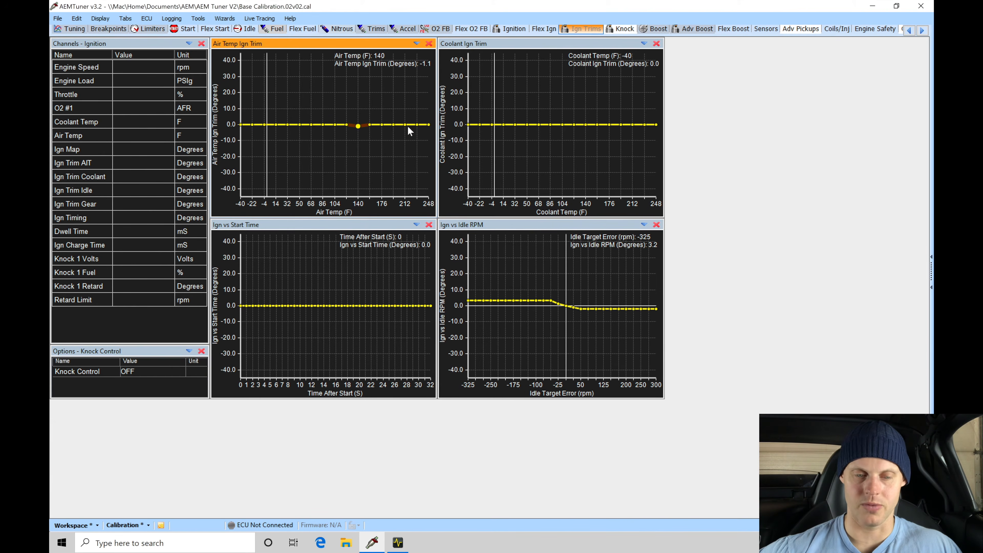
Set the air temperature ignition trim at 248 F to -10 degrees and interpolate the points from 140 F to 248 F
left_click(428, 125)
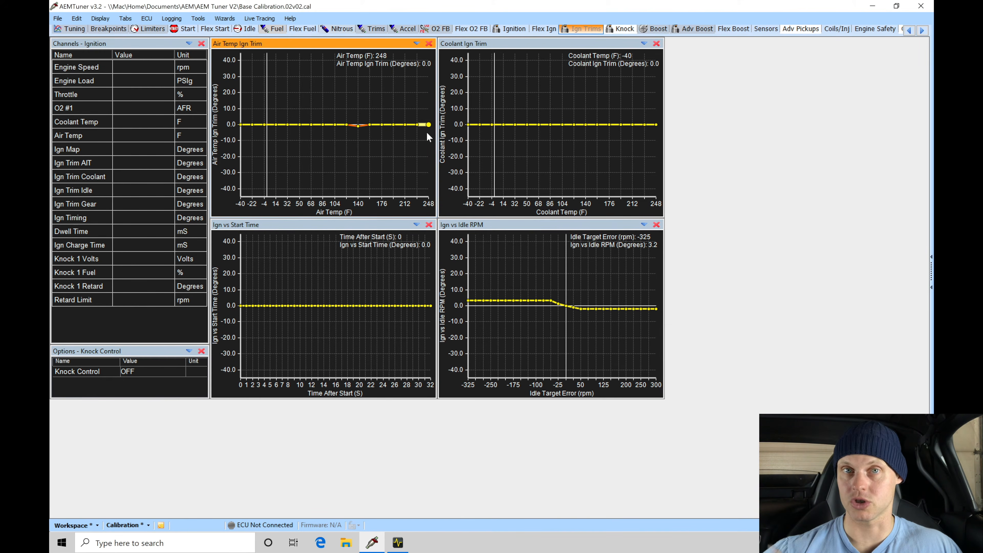
key("equal")
type("-")
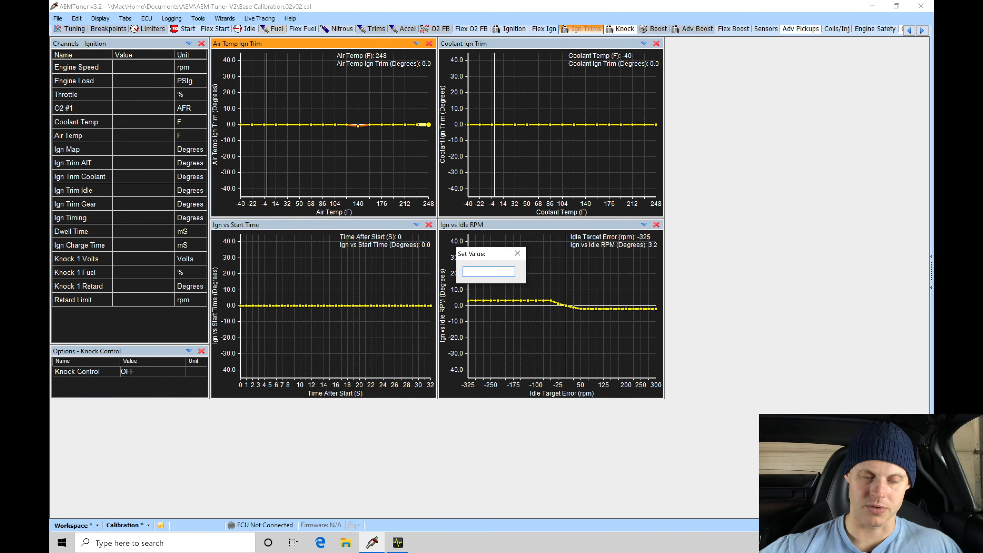
type("9.8")
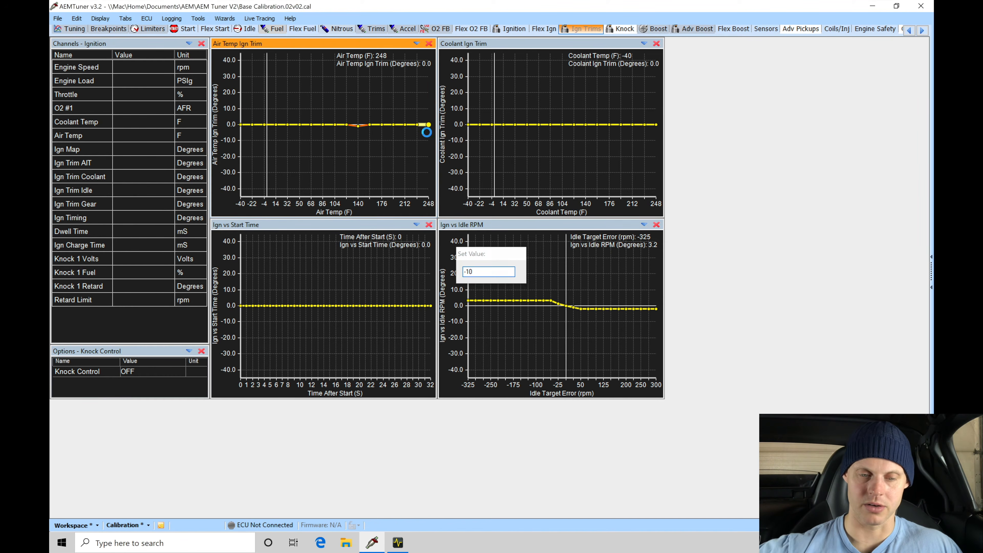
key("Return")
left_click_drag(361, 126, 430, 148)
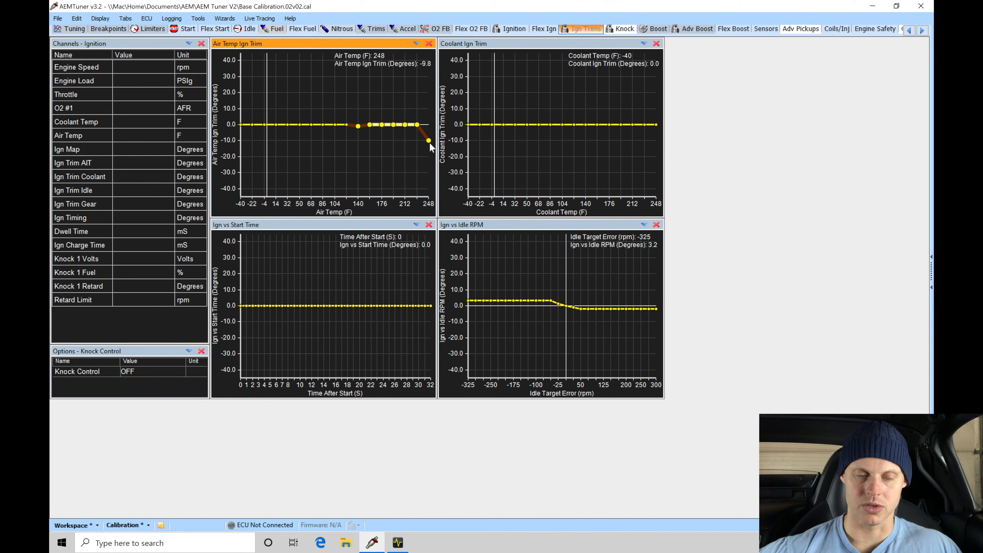
key("ctrl+i")
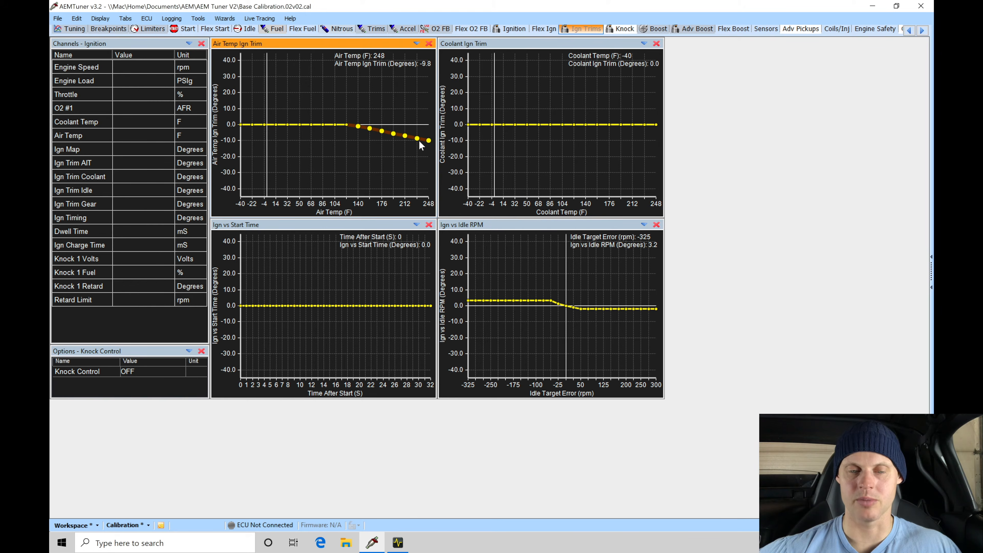
Set the coolant ignition trim at -40 F to 10 degrees and interpolate the points from -40 F to 104 F
left_click(467, 125)
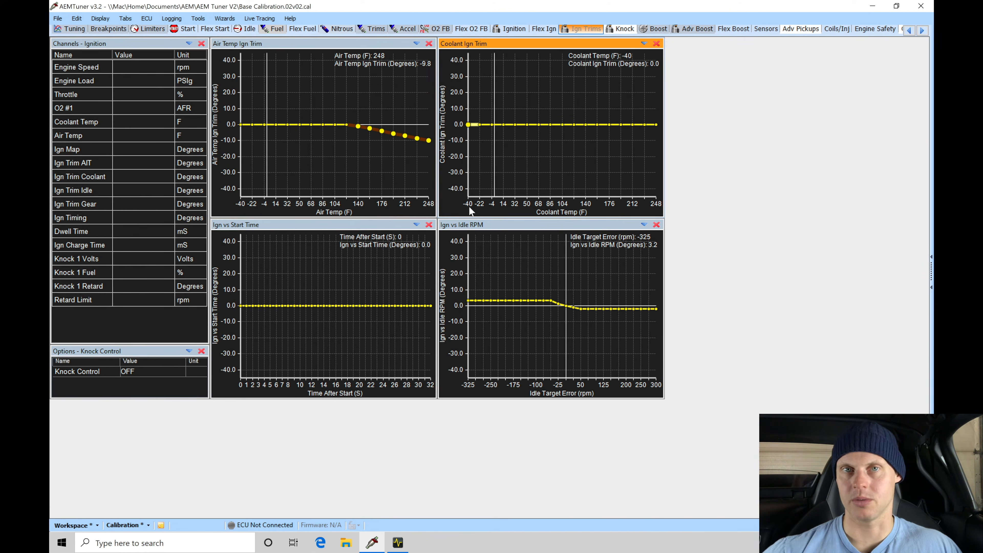
key("equal")
type("10")
key("Return")
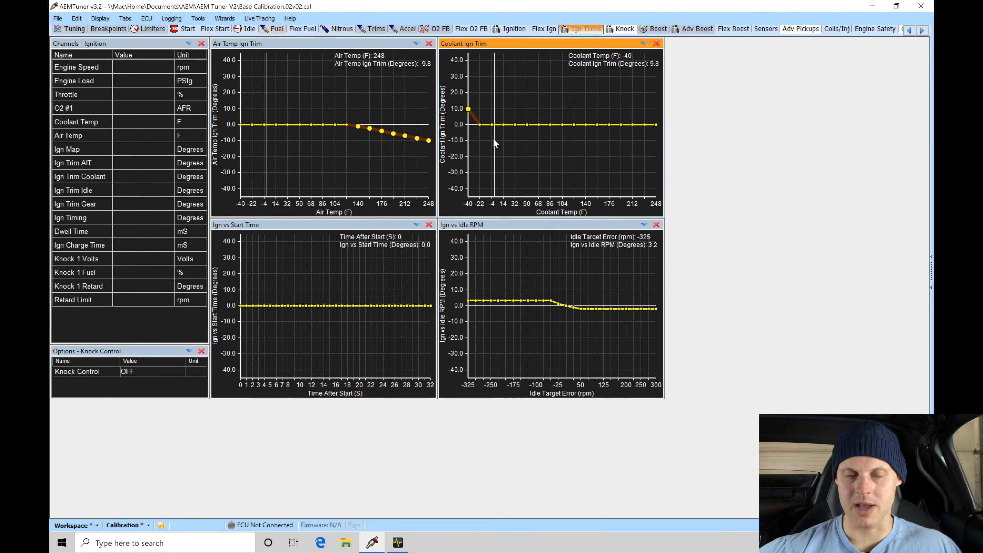
left_click(563, 126)
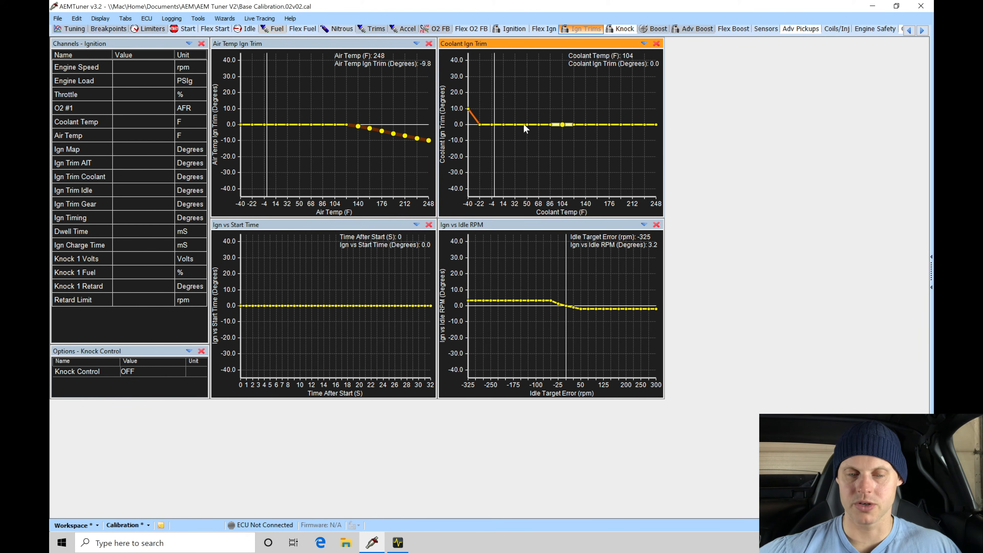
left_click_drag(563, 125, 460, 109)
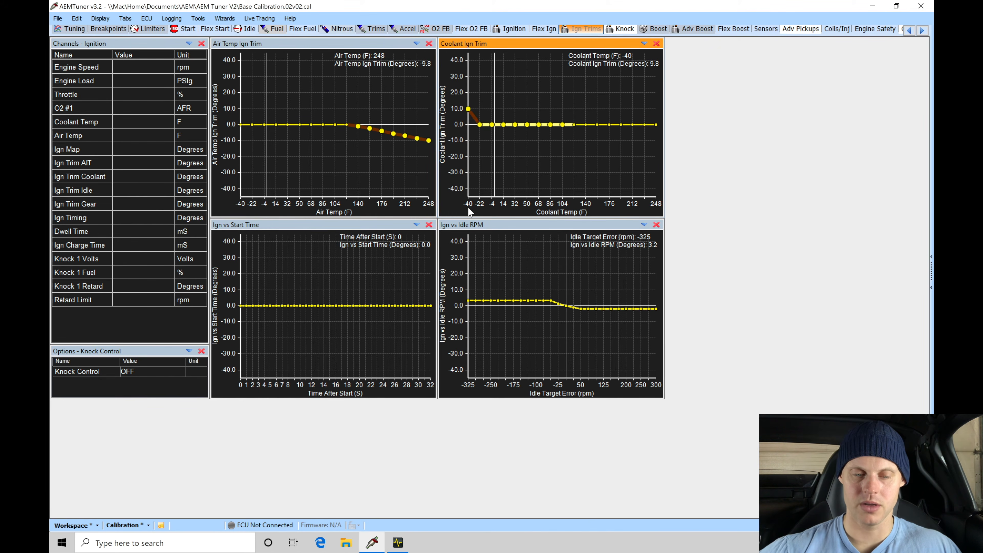
key("i")
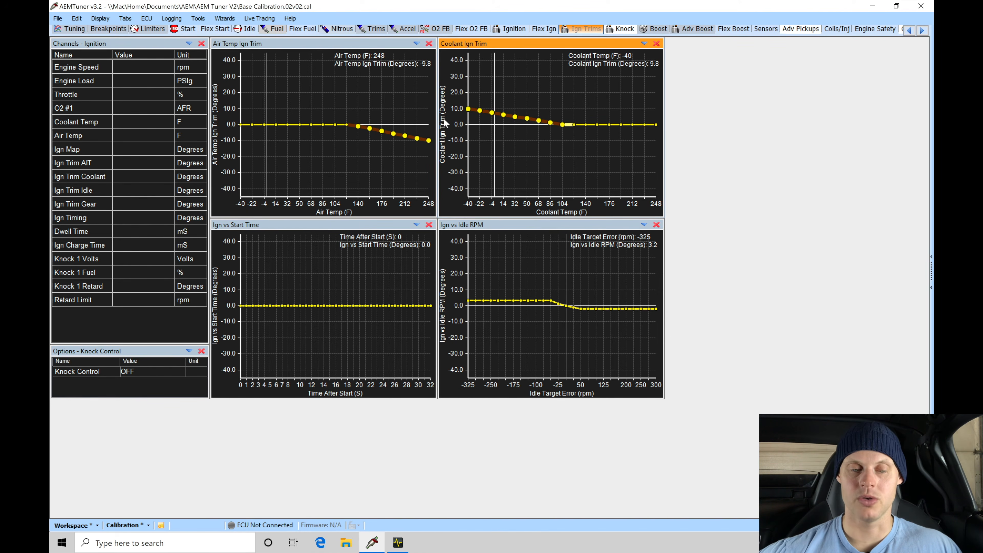
left_click(427, 126)
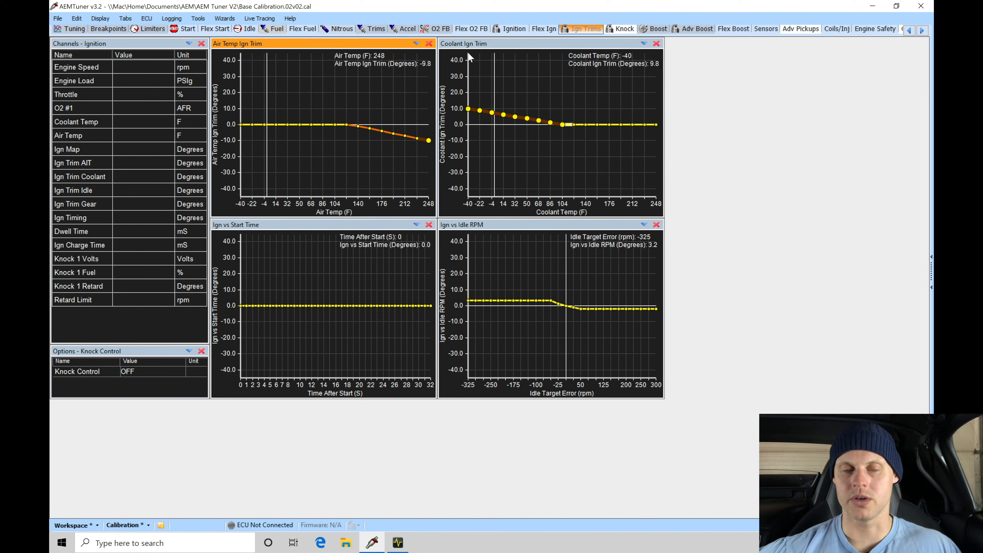
left_click(468, 109)
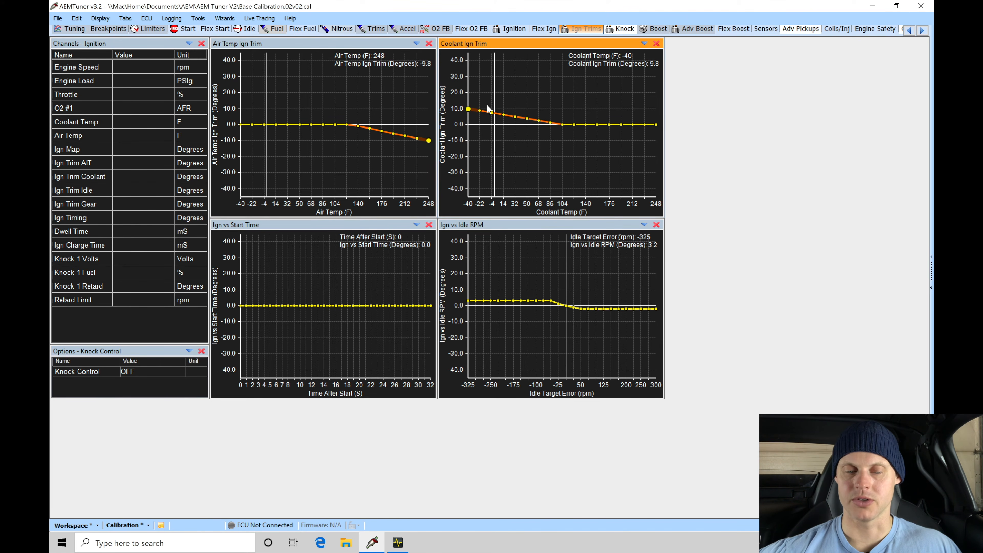
left_click(566, 126)
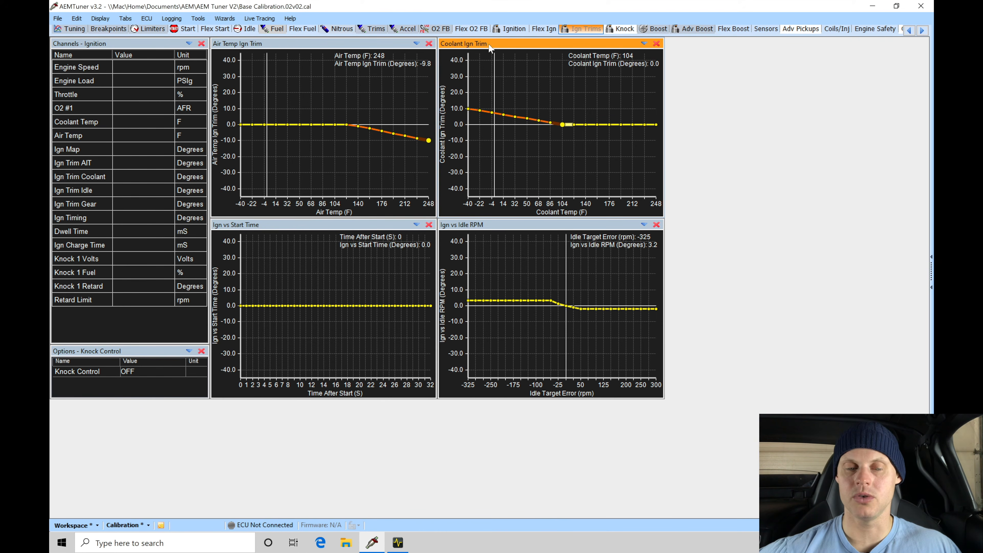
Set the coolant ignition trim to -1.1 degrees at 212 F and -10 degrees at 248 F, and interpolate between them
left_click(631, 124)
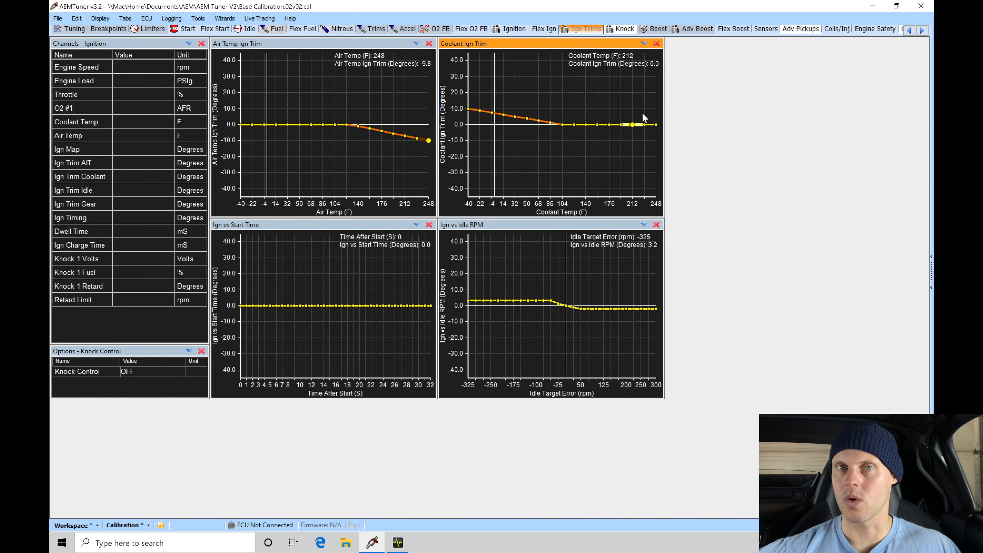
type("-1.1")
key("Return")
left_click(651, 129)
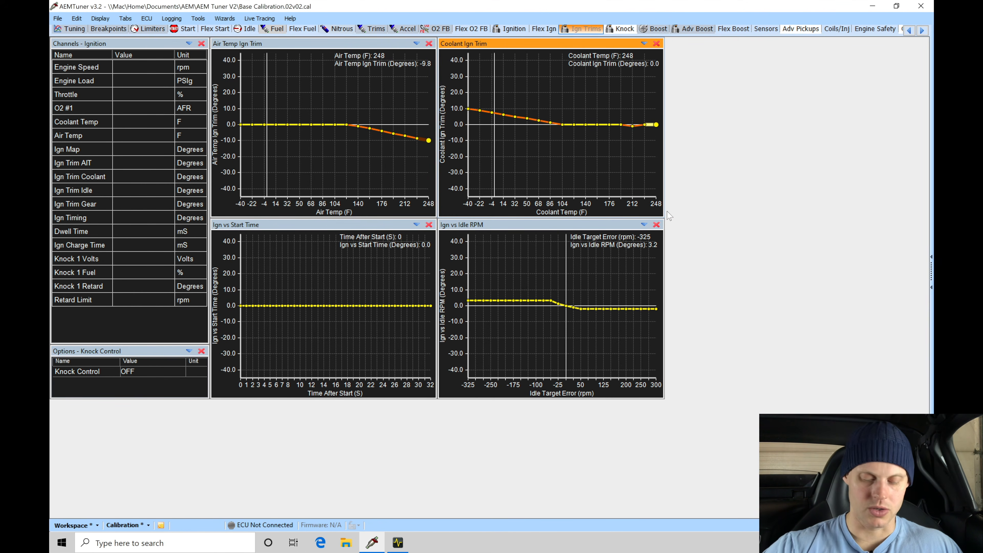
type("-10")
key("Return")
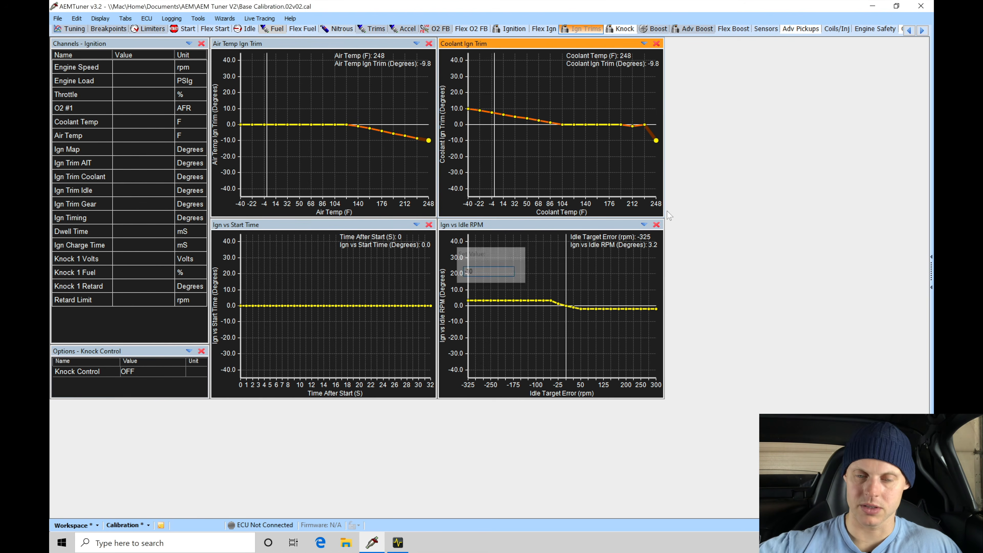
left_click_drag(634, 127, 662, 151)
key("ctrl+i")
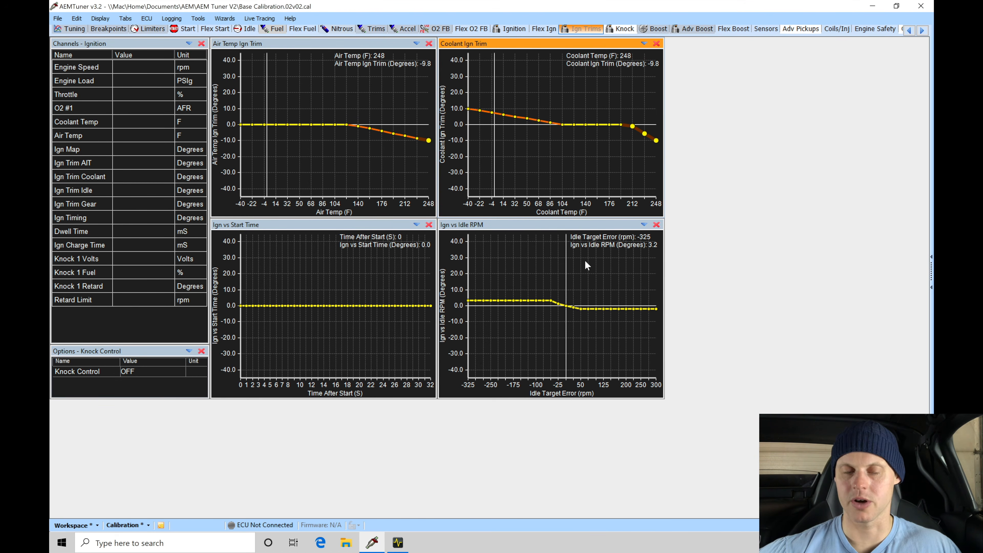
left_click(571, 124)
left_click(563, 125)
left_click(624, 124)
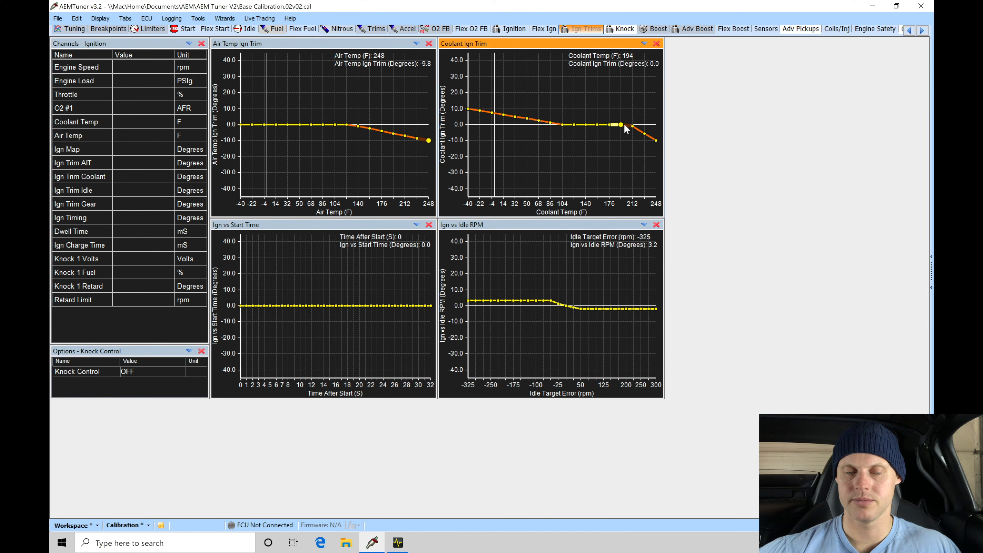